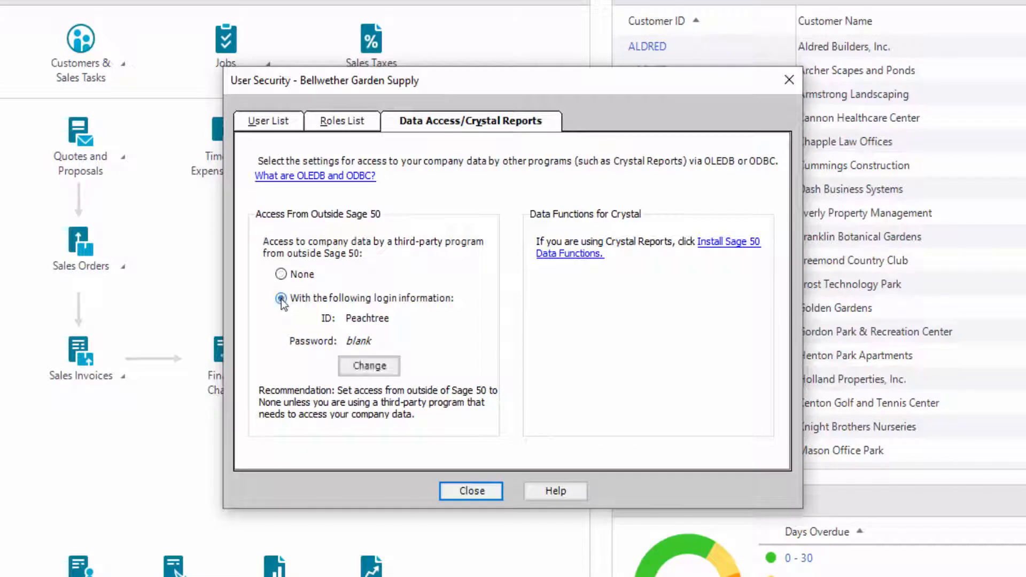
Set and confirm a new password for third-party access from outside Sage 50, and close the User Security window
left_click(374, 370)
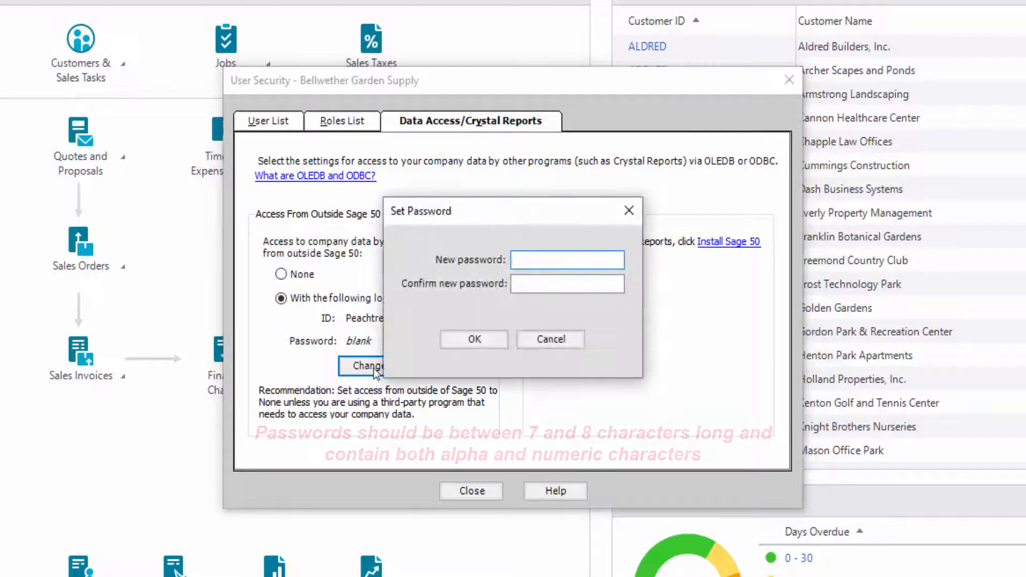
type("******")
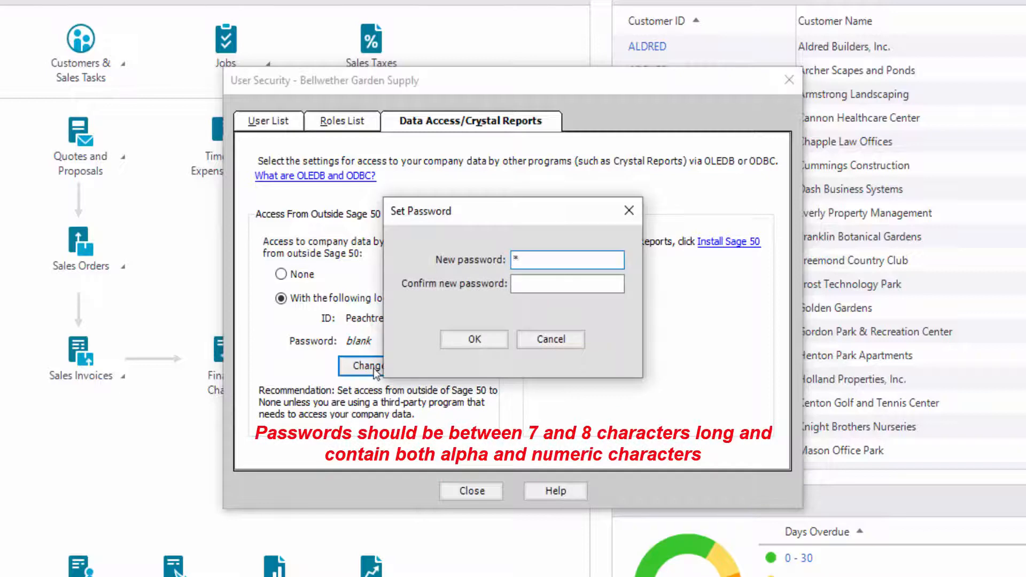
type("*****")
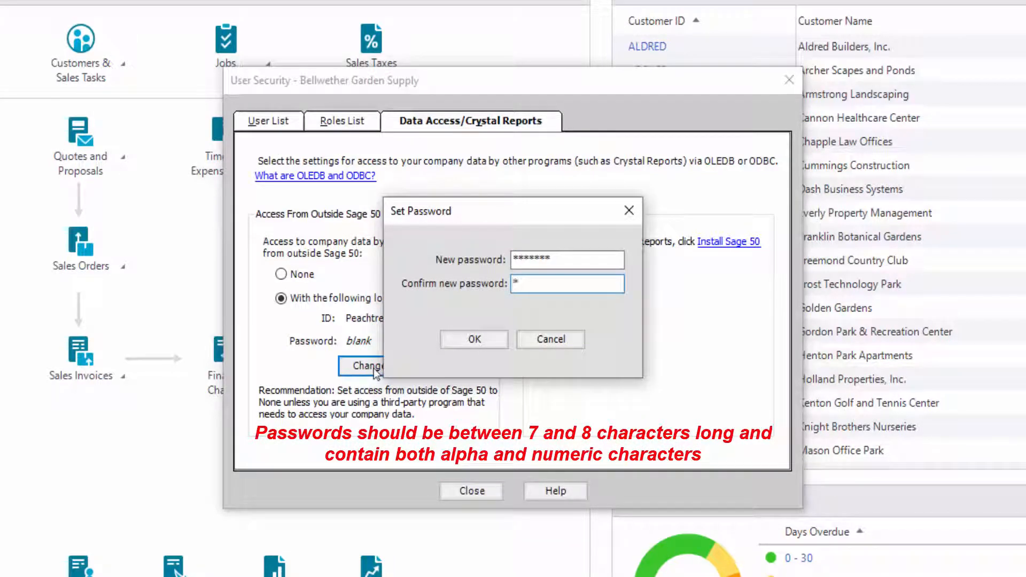
type("***")
left_click(474, 341)
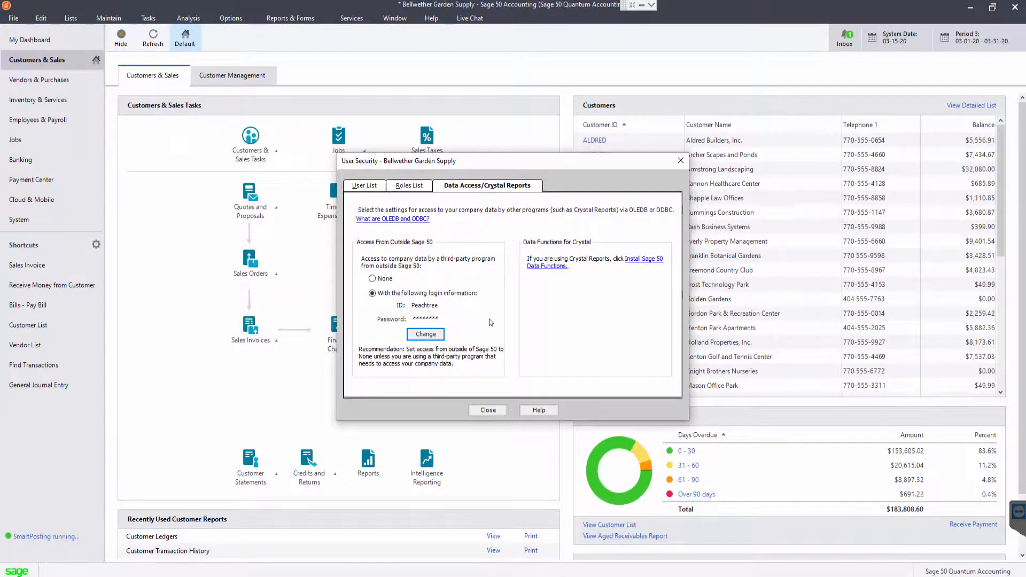
left_click(494, 414)
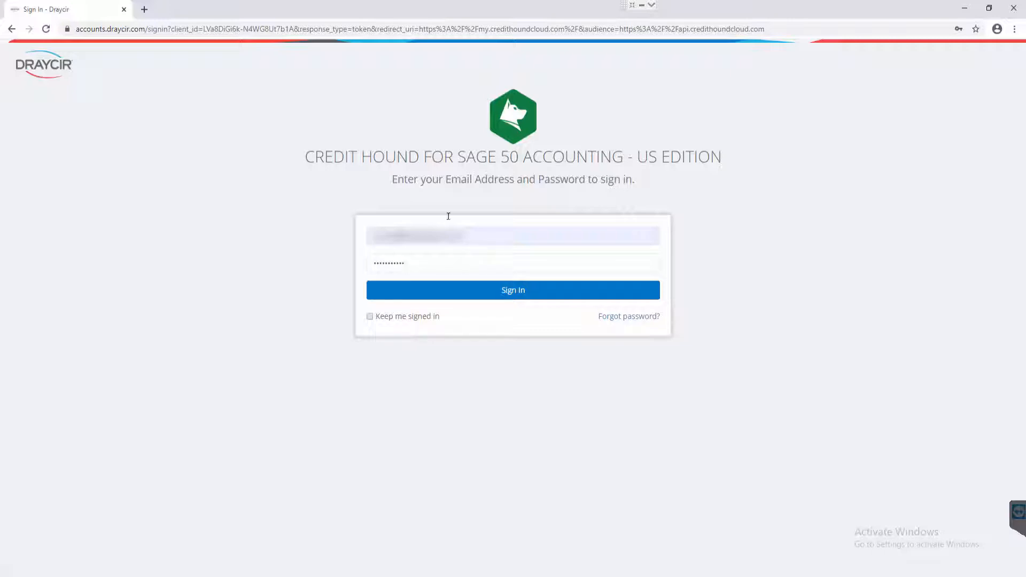
Sign in to Credit Hound in the browser and download the Sage 50 connector agent through the Add Company Wizard
left_click(507, 293)
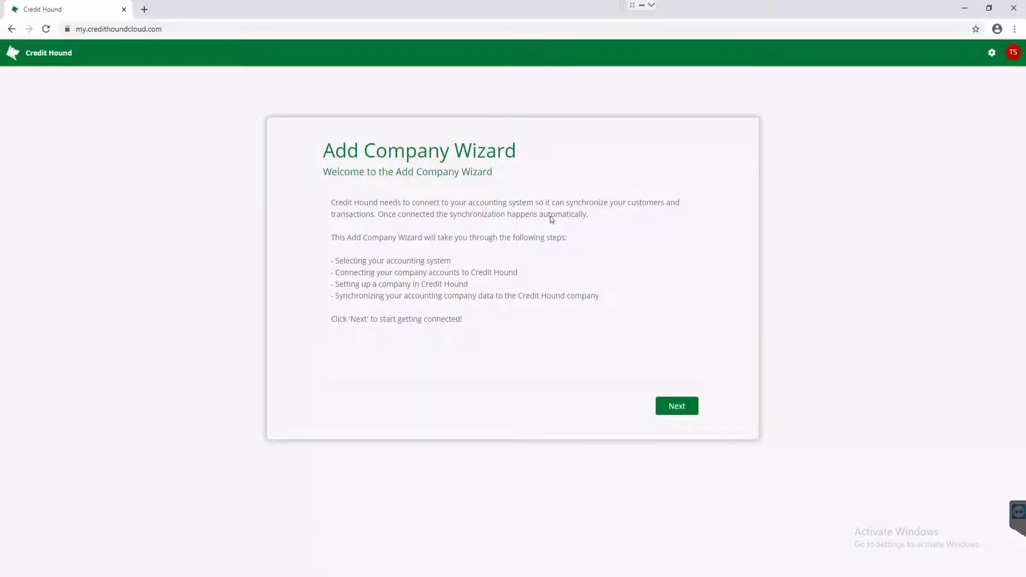
left_click(674, 409)
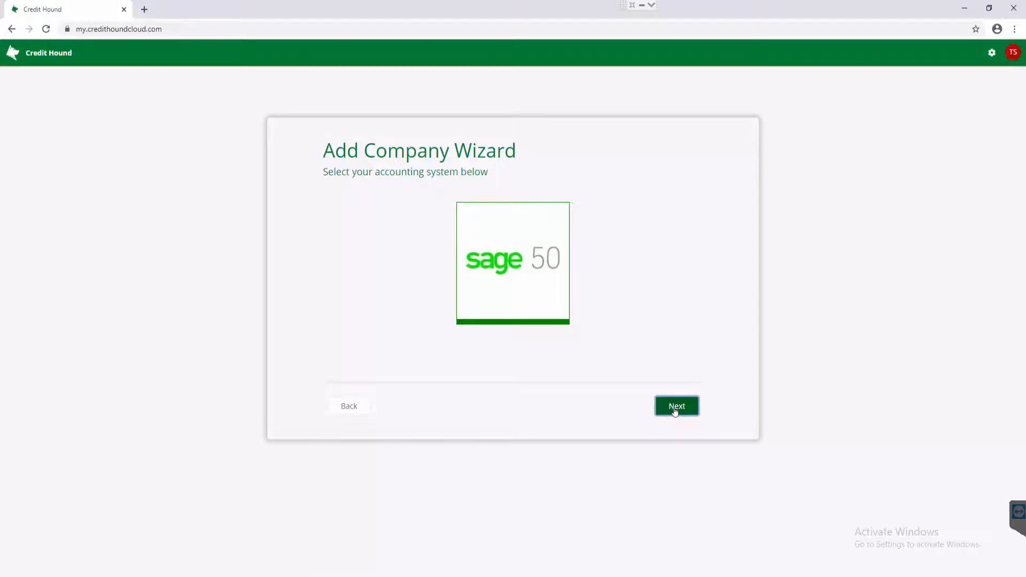
left_click(675, 408)
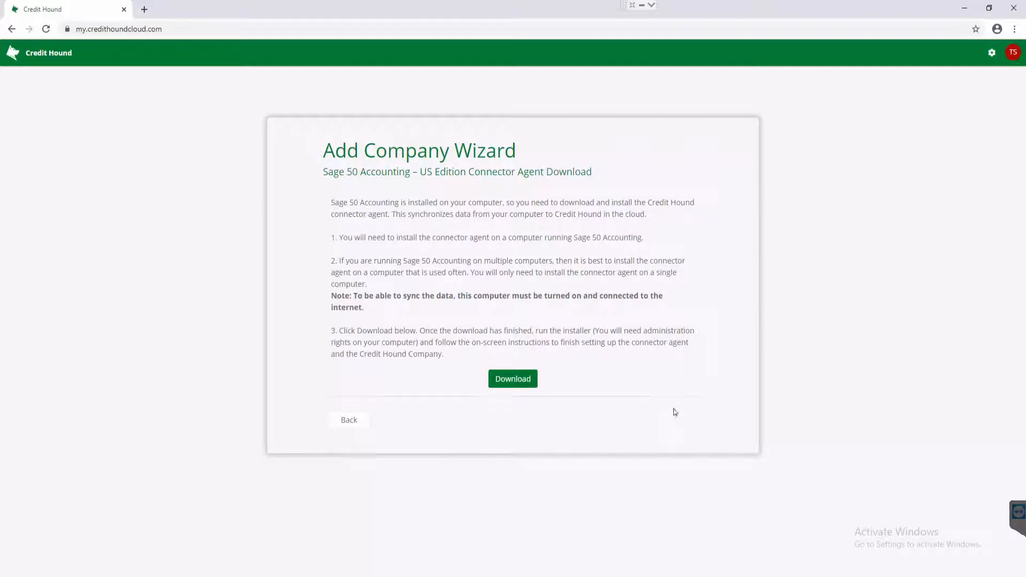
left_click(512, 381)
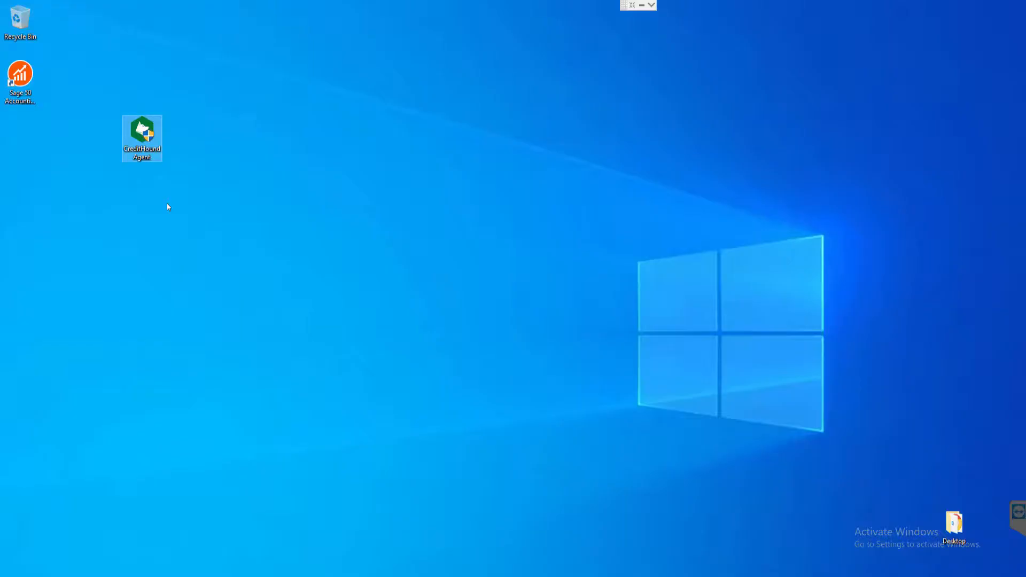
Install the CreditHoundAgent program from the desktop, accepting the license agreement, and launch Credit Hound Agent on completion
double_click(139, 134)
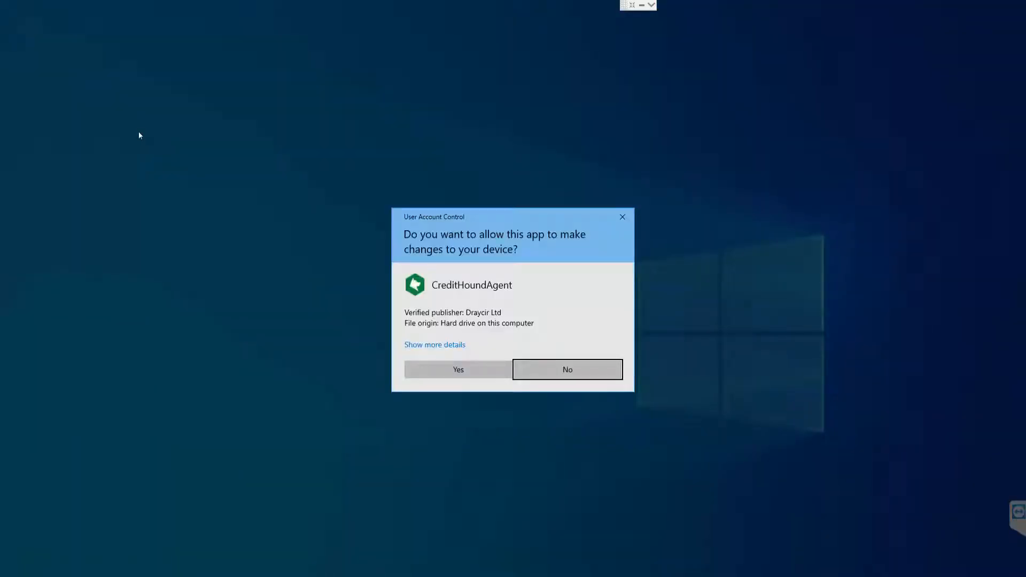
left_click(463, 374)
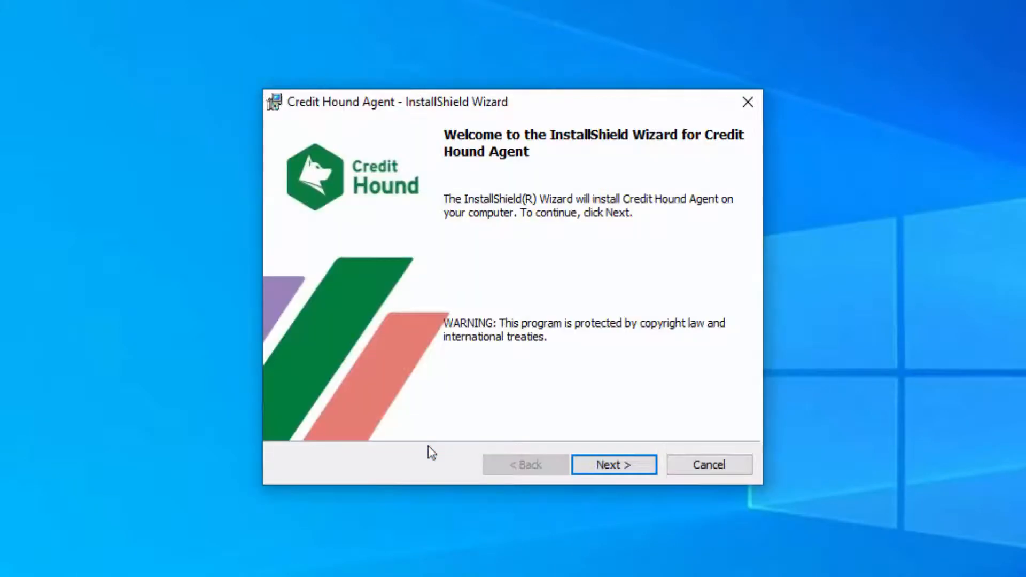
left_click(622, 471)
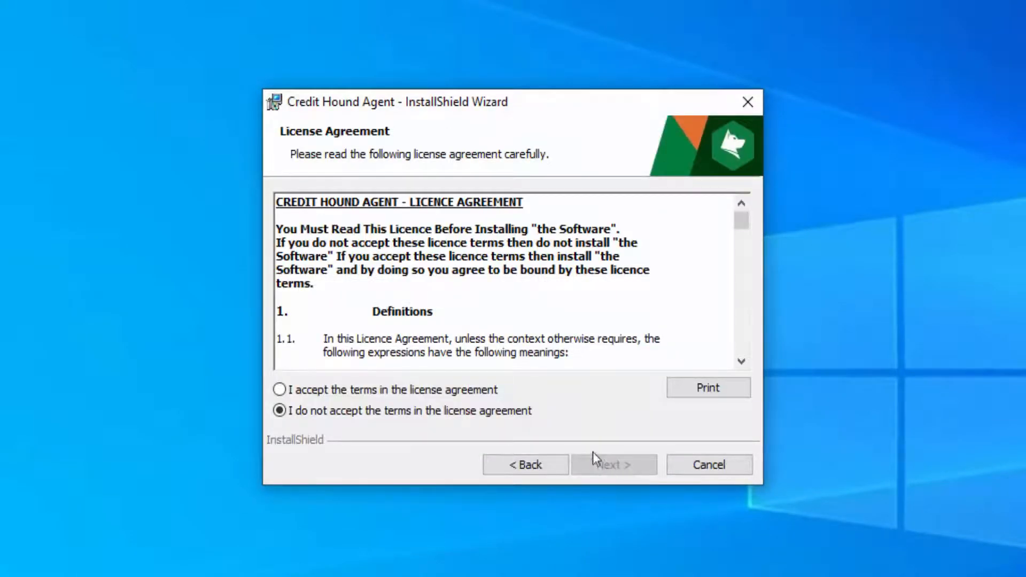
left_click(280, 390)
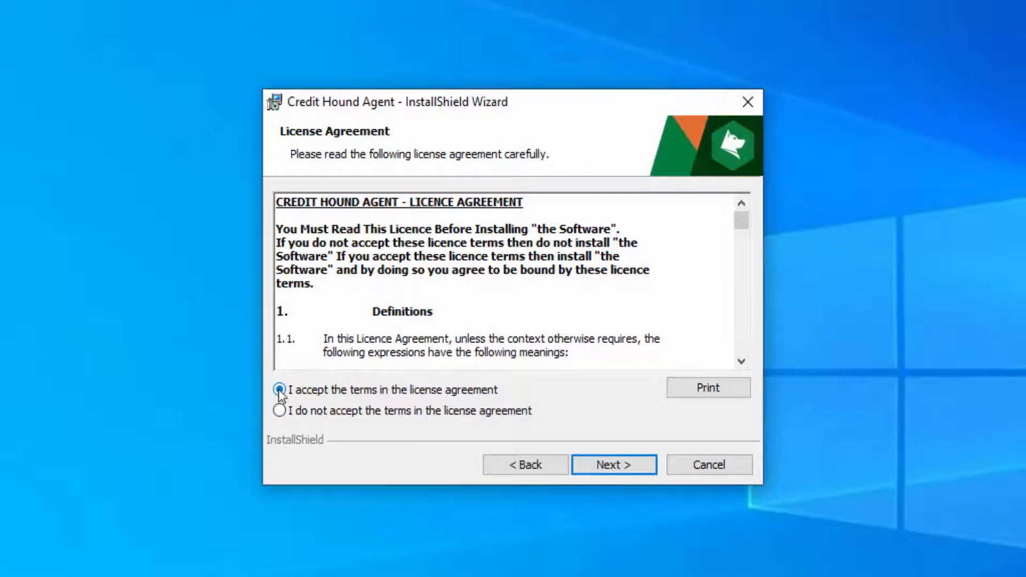
left_click(611, 467)
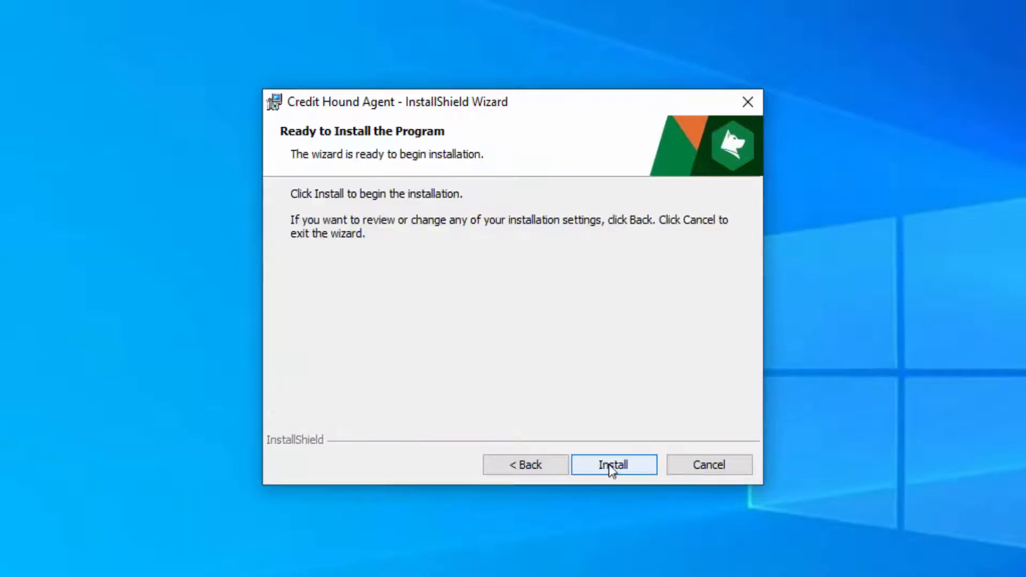
left_click(610, 465)
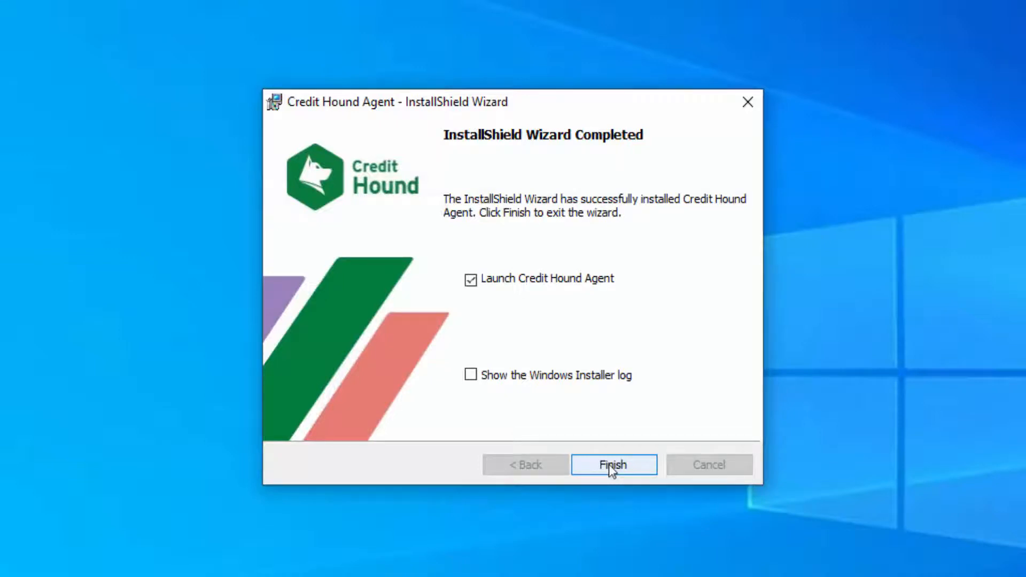
left_click(610, 462)
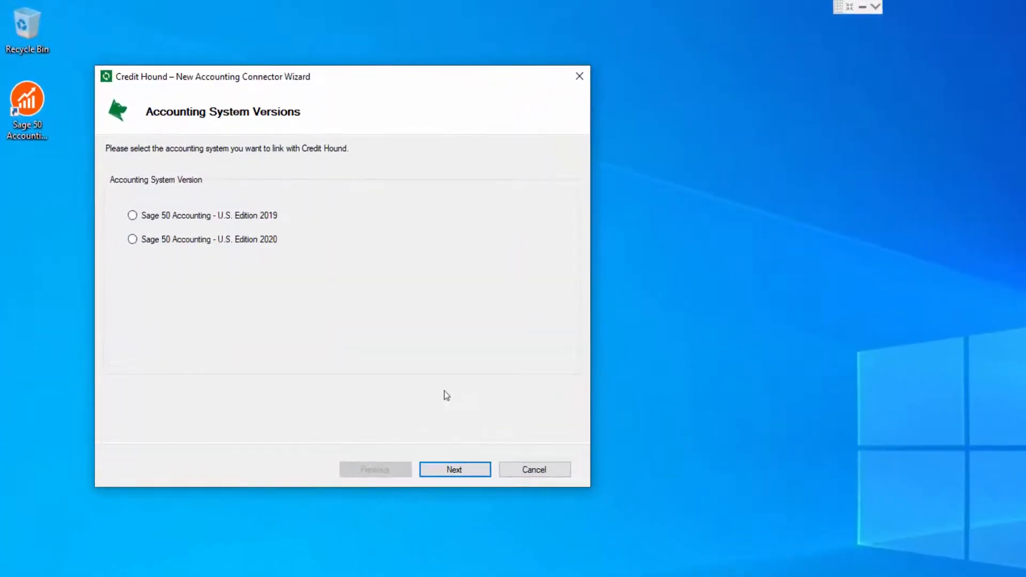
Link the connector to Sage 50 Accounting - U.S. Edition 2020 with Bellwether Garden Supply as the company to synchronize
left_click(135, 242)
left_click(453, 471)
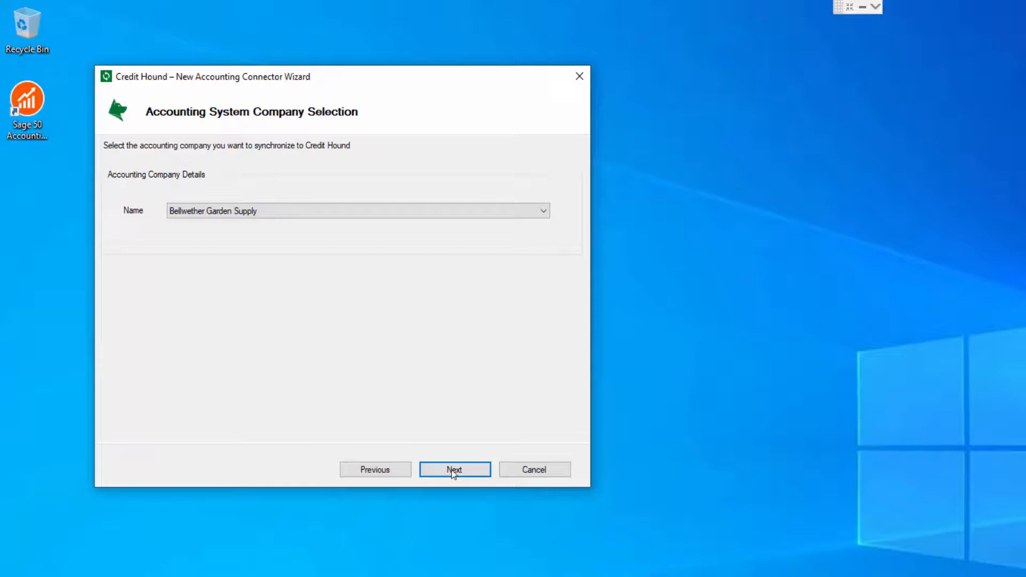
left_click(543, 212)
left_click(537, 223)
left_click(454, 470)
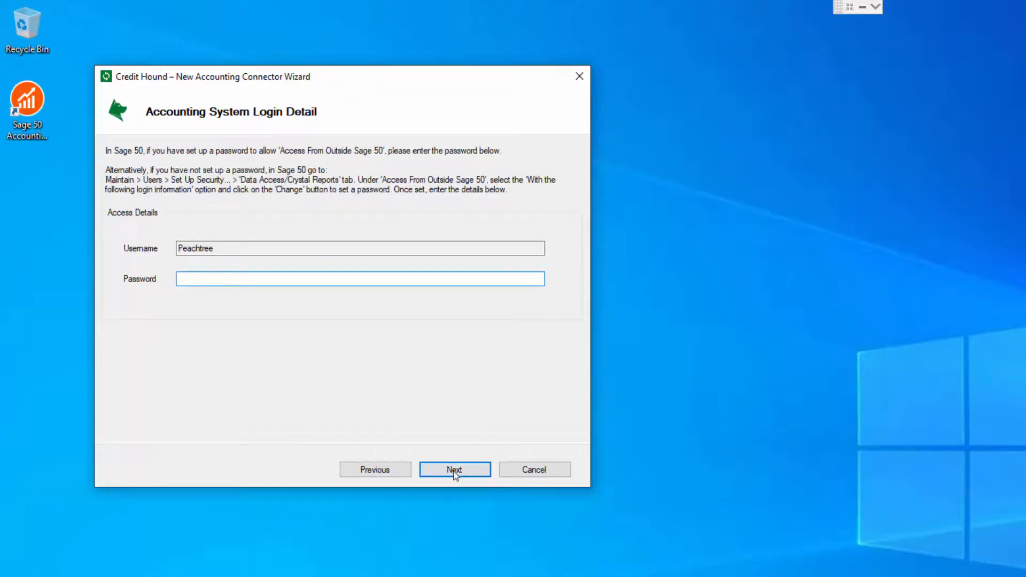
Enter the Sage 50 outside-access password for the Peachtree username, and sign in to the Credit Hound account from the connector wizard
type("*******")
left_click(452, 471)
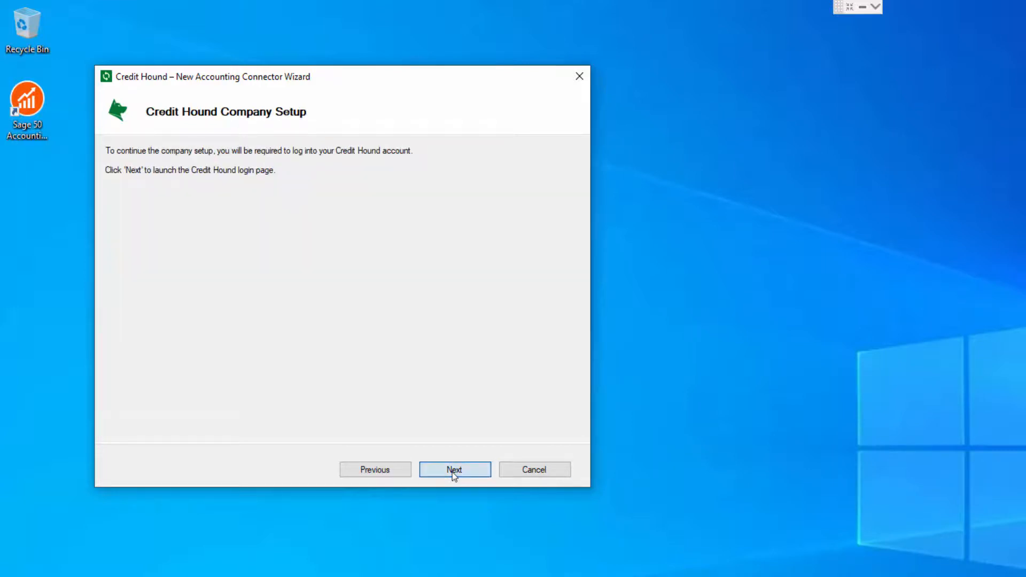
left_click(452, 470)
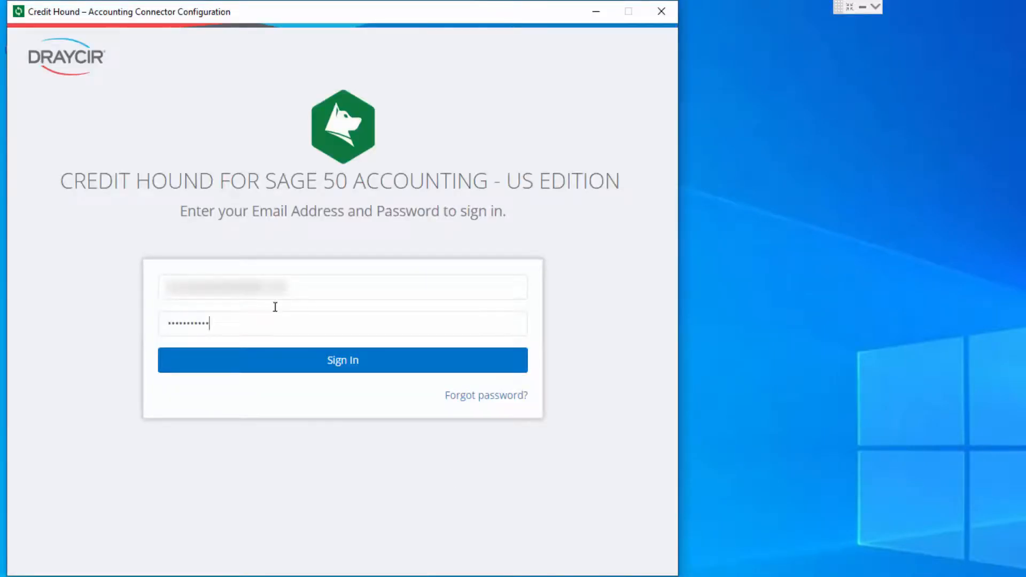
left_click(315, 365)
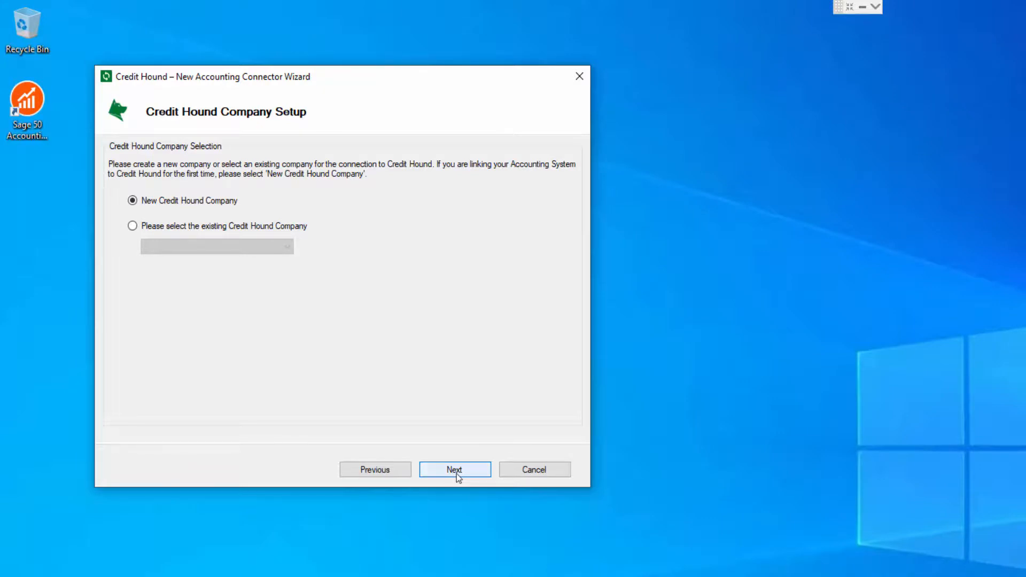
Create a new Credit Hound company with the prefilled Bellwether Garden Supply details and complete the connector wizard
left_click(456, 472)
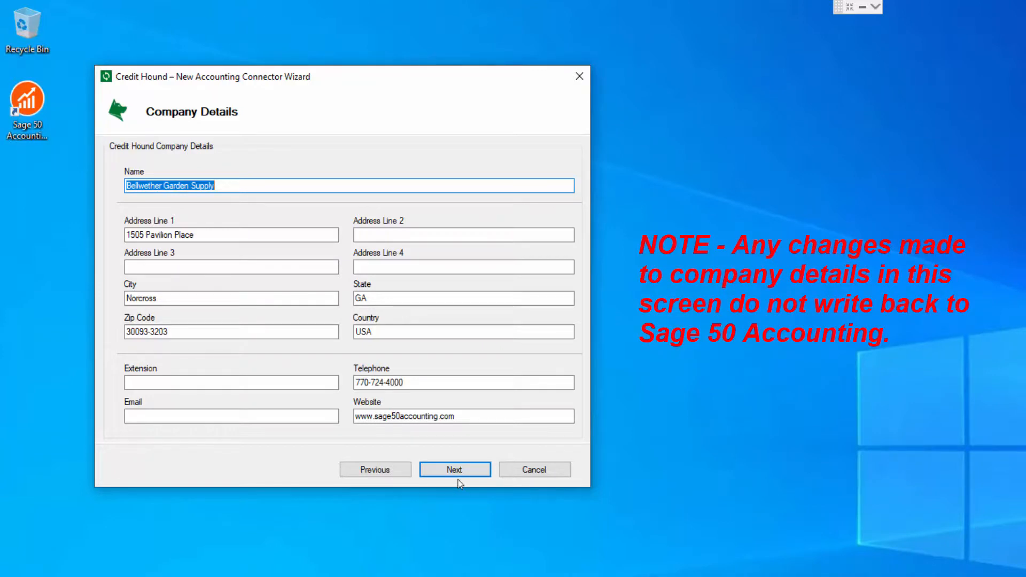
left_click(459, 474)
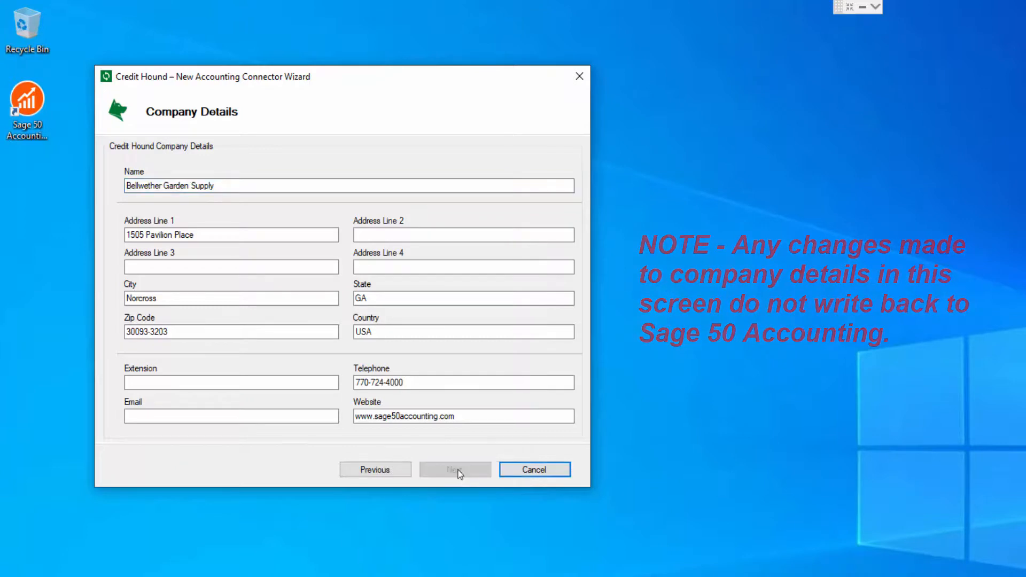
left_click(458, 471)
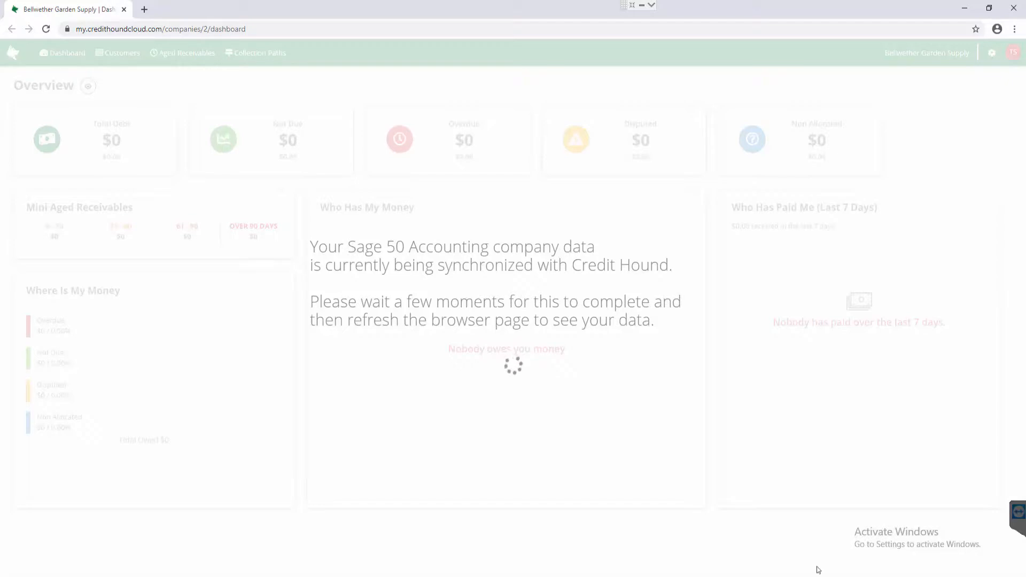
Reload the Bellwether Garden Supply dashboard in the browser to load the synchronized data
left_click(264, 29)
key("Return")
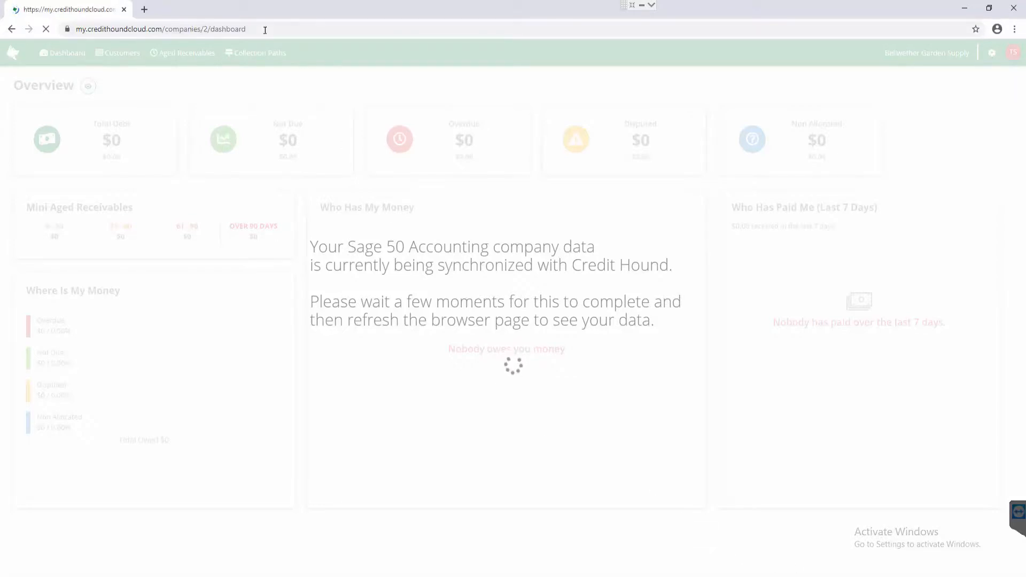